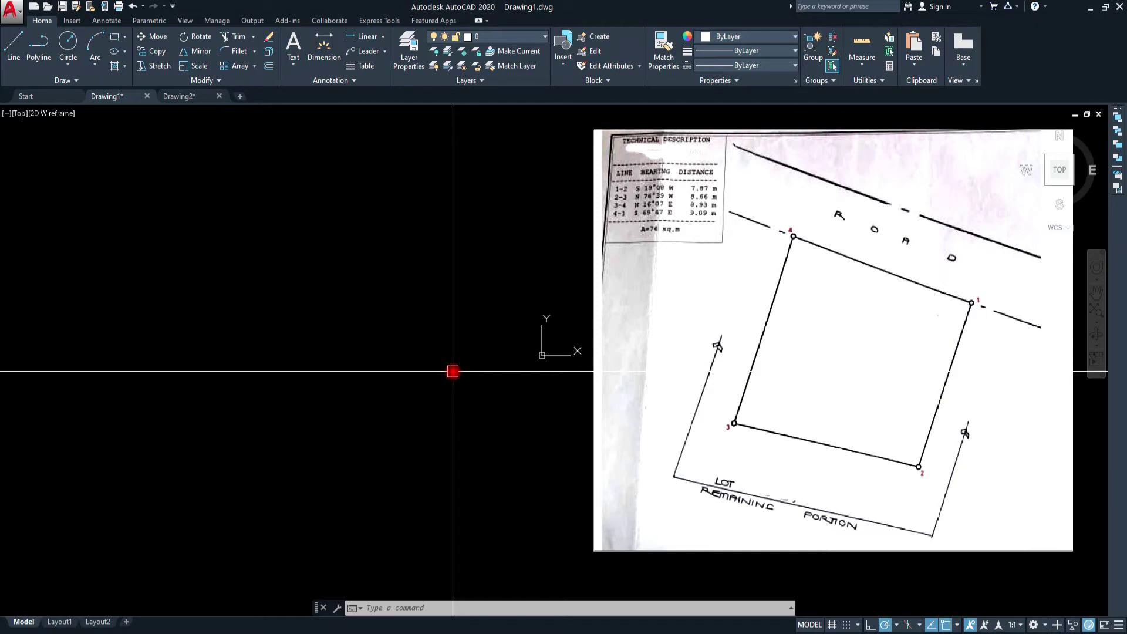
Start a line at 0,0 and draw side 1-2: 7.87 on bearing S 19°08' W.
text(l)
key(Return)
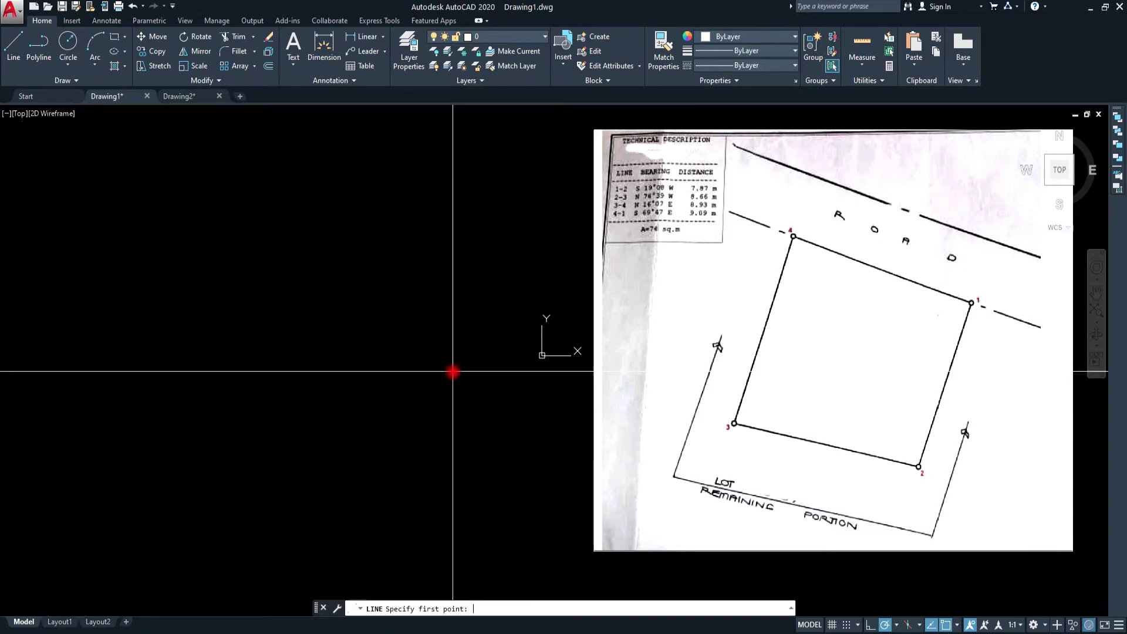
text(0)
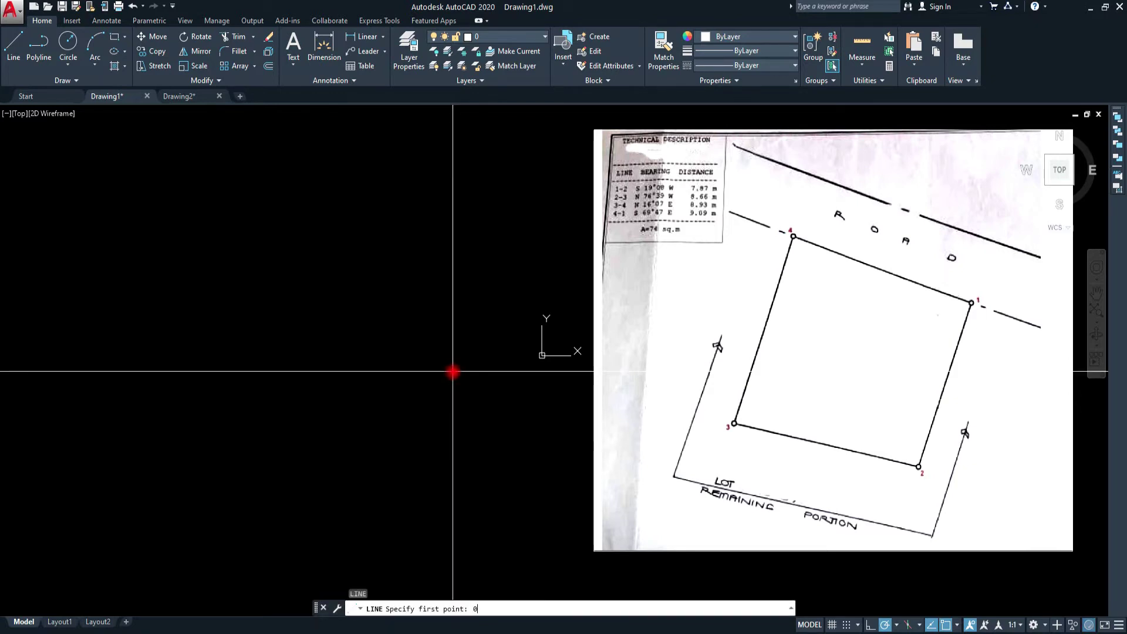
text(,0)
key(Return)
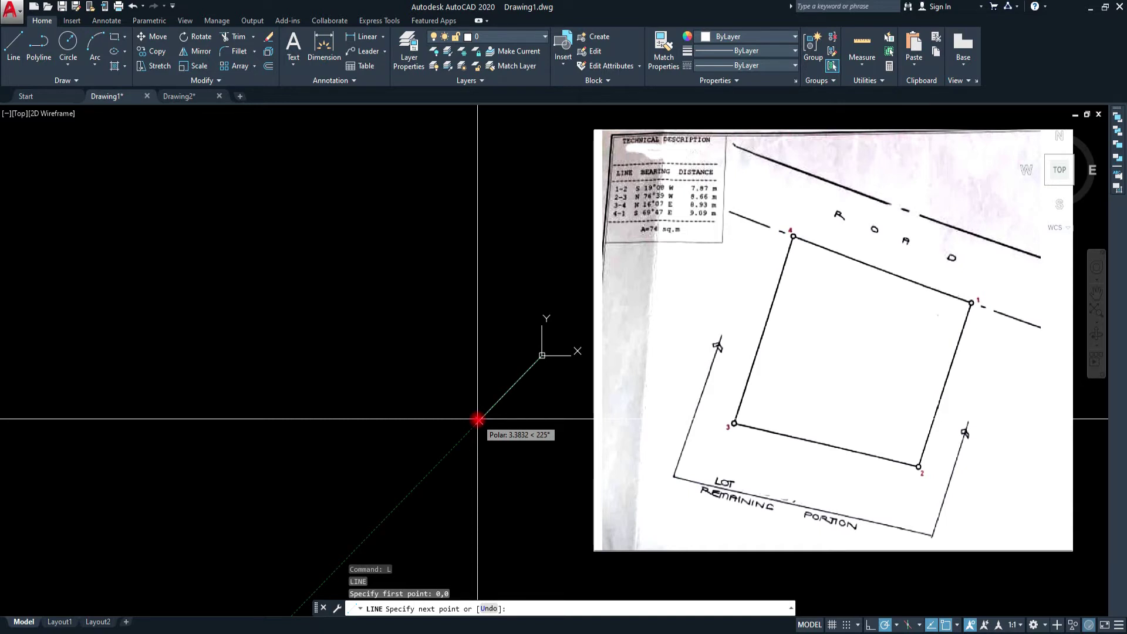
text(@)
text(7.87<s)
text(19o)
text(08')
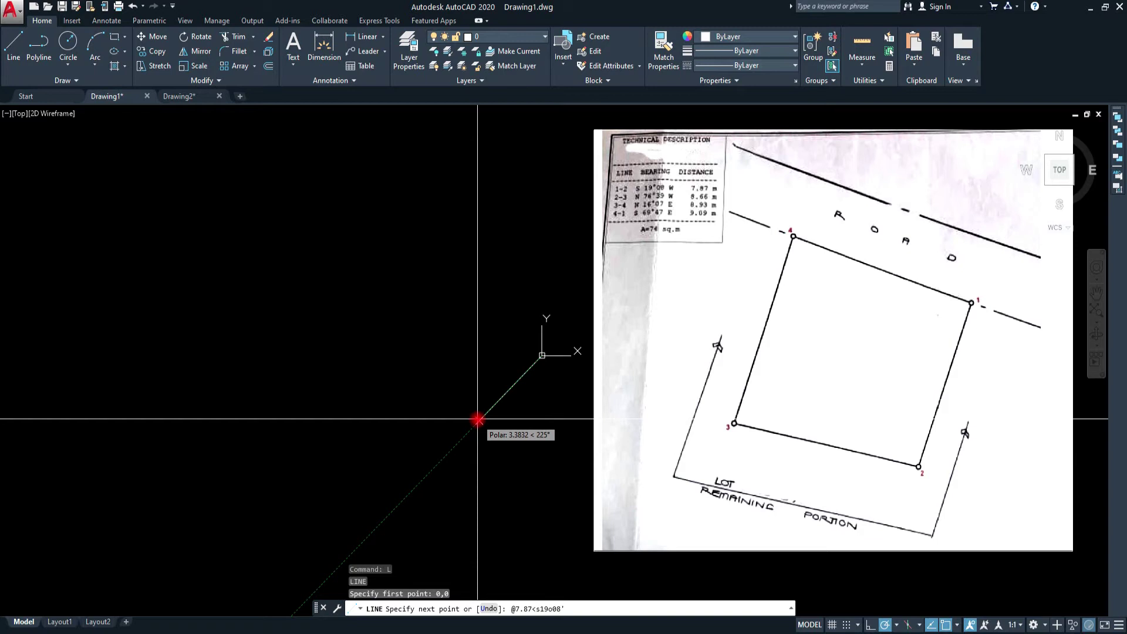
text(w)
key(Return)
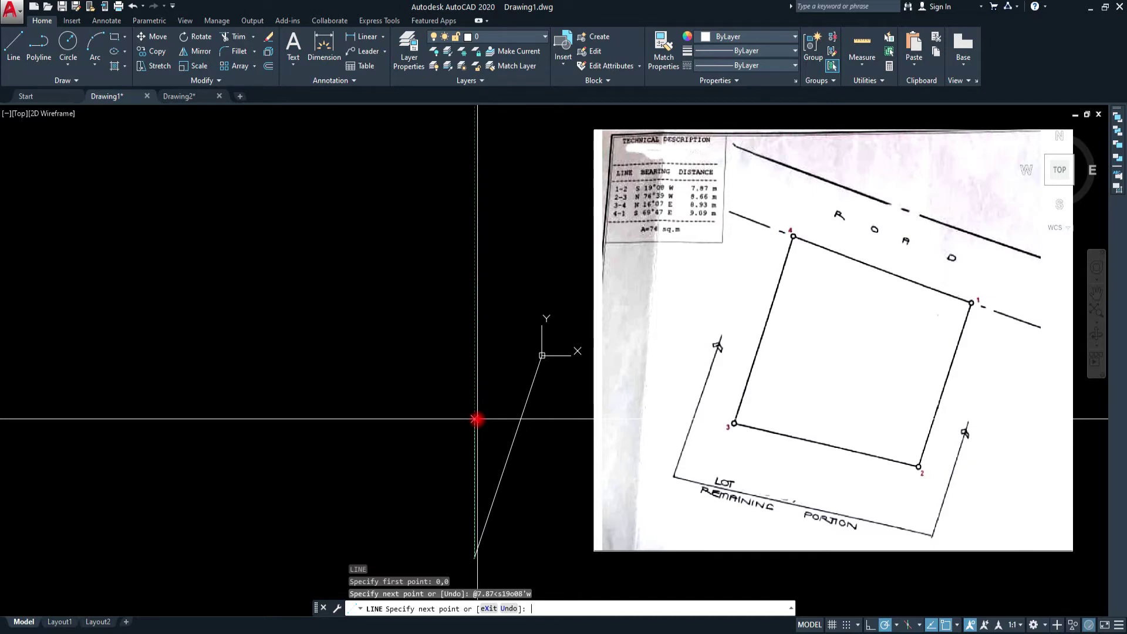
Draw side 2-3 as @8.66 on bearing N 76°39' W.
text(@8)
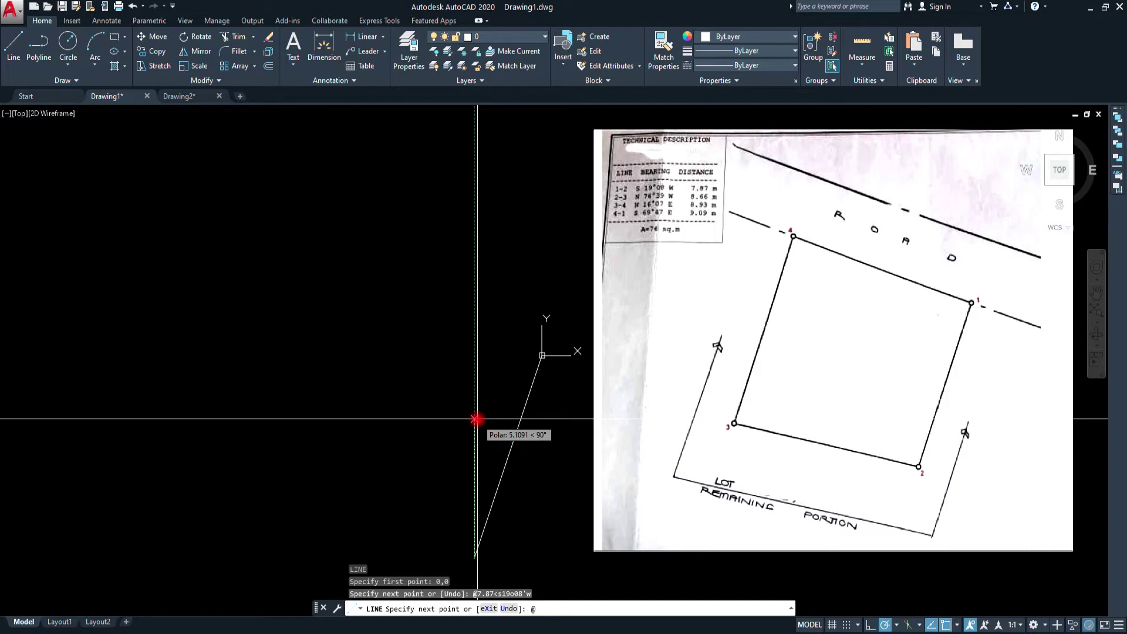
text(.66)
text(<n7)
text(6o39'w)
key(Return)
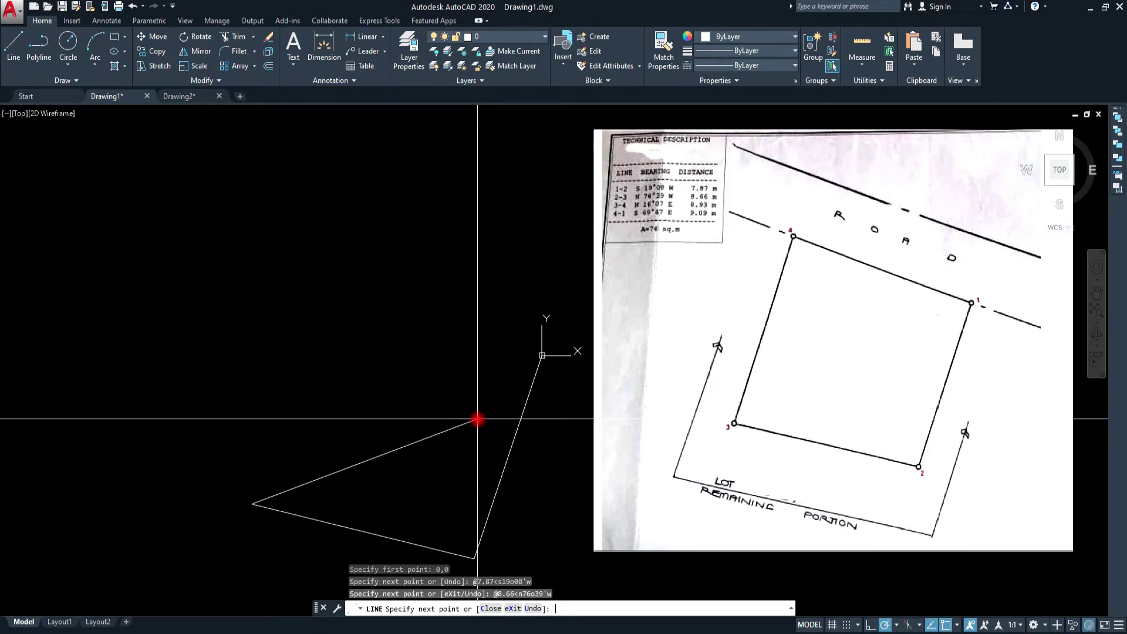
Draw side 3-4 (8.93, N 16°07' E) and closing side 4-1 (9.09, S 69°47' E), then end LINE.
text(@)
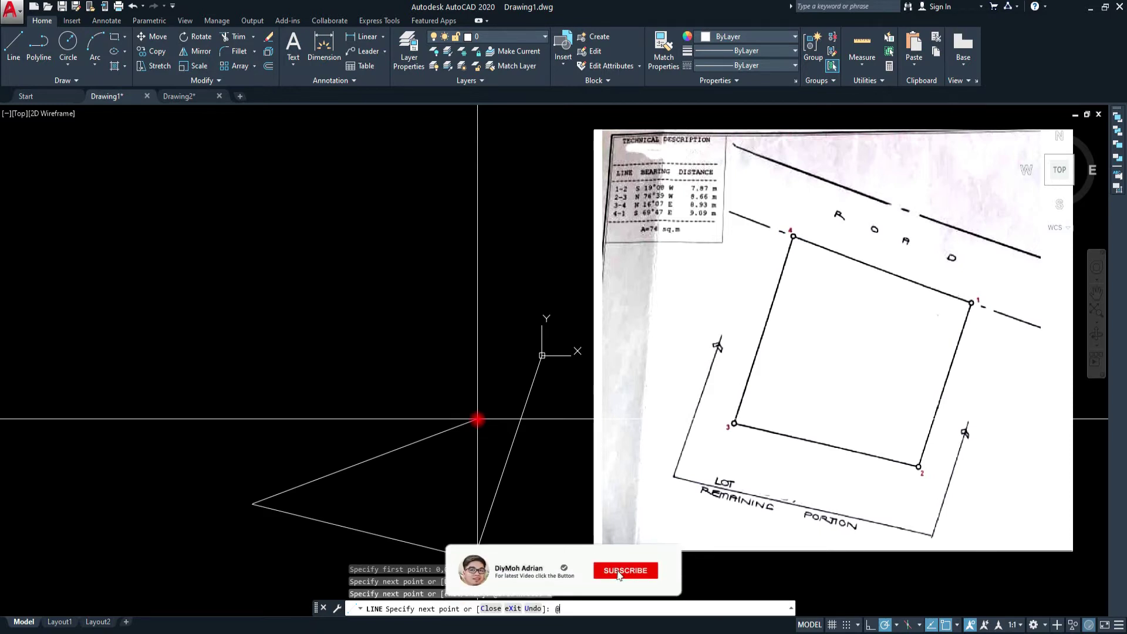
text(8.93<)
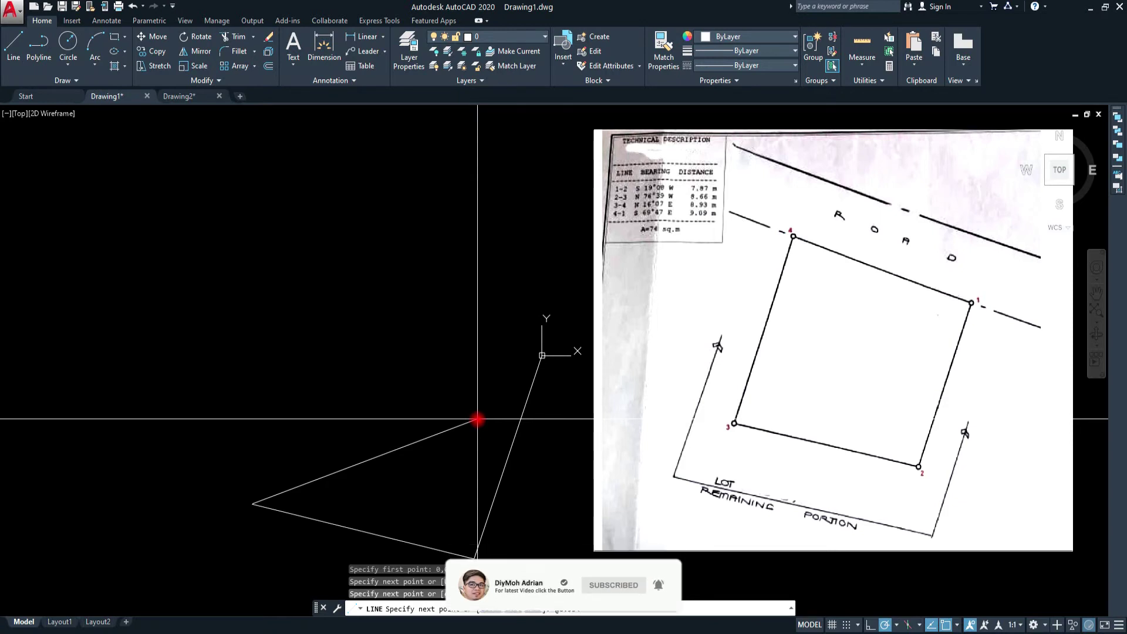
text(n16o07')
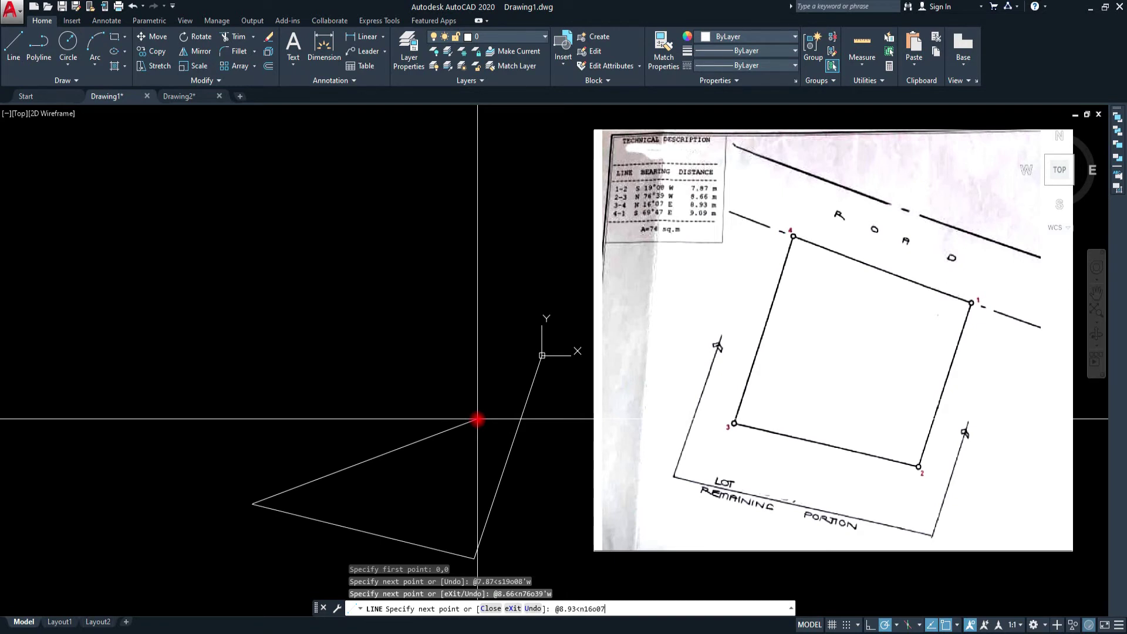
text(e)
key(Return)
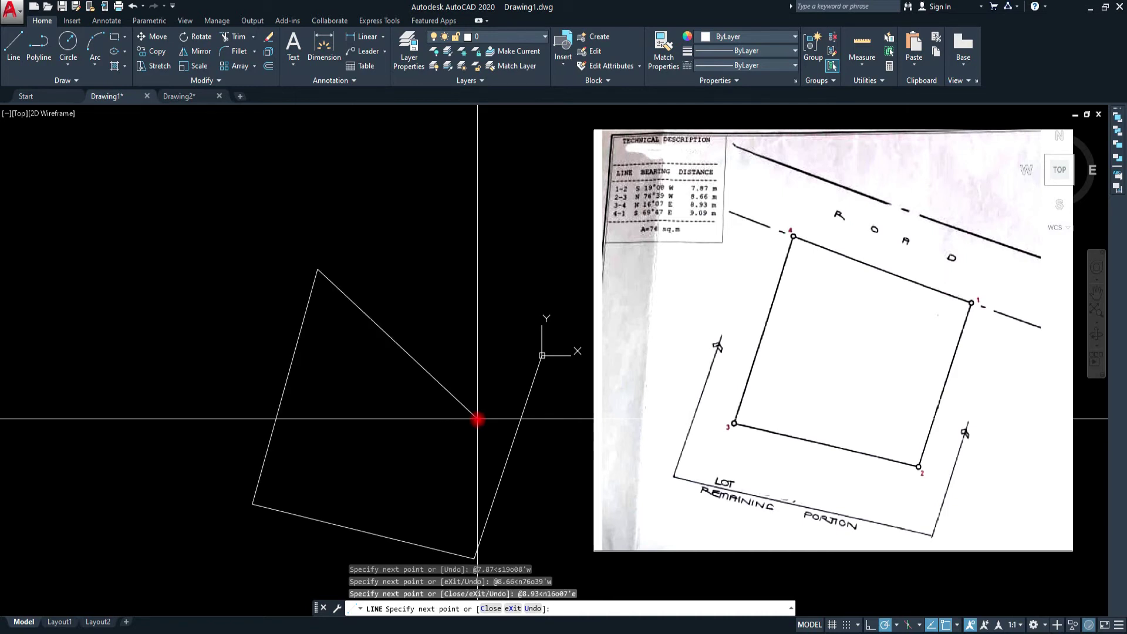
text(@)
text(9.09<s69o)
text(47')
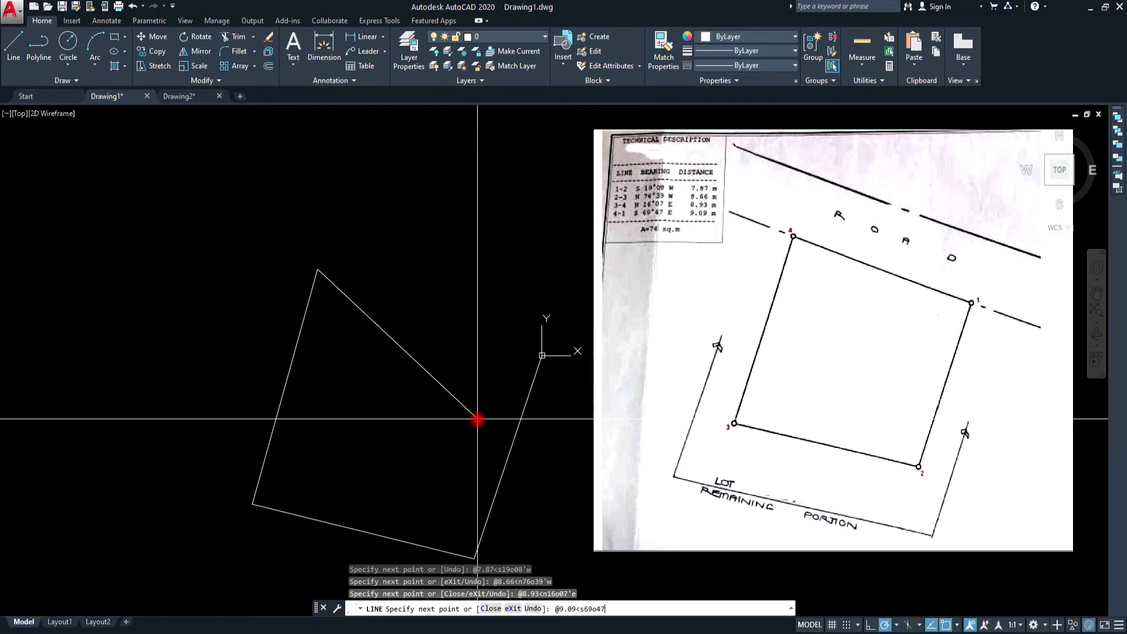
text(e)
key(Return)
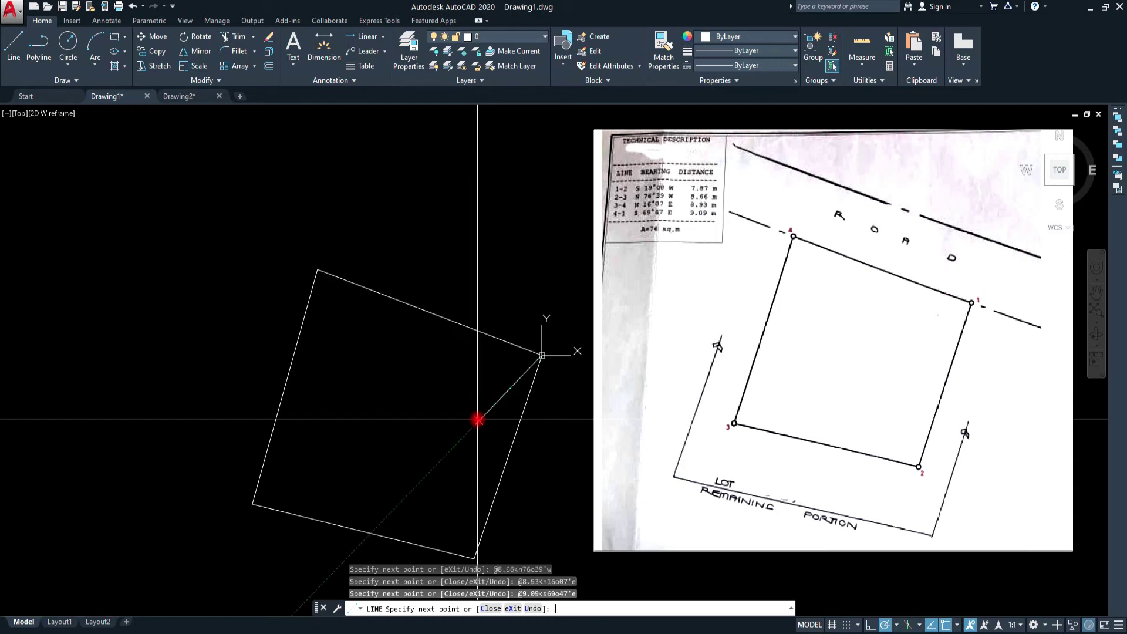
key(Escape)
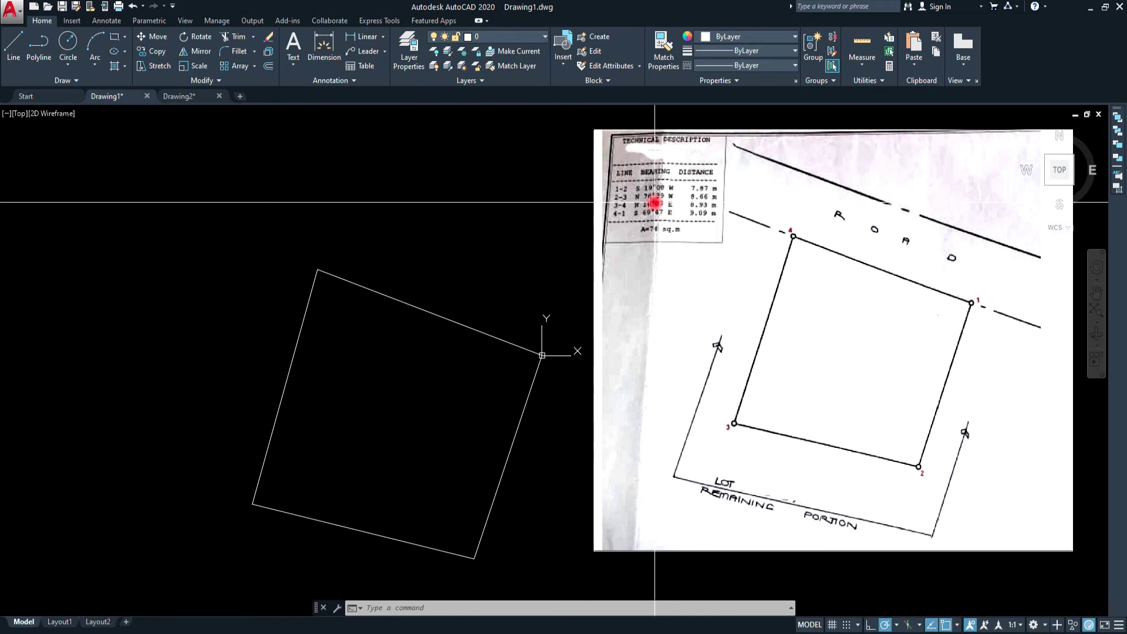
click(221, 237)
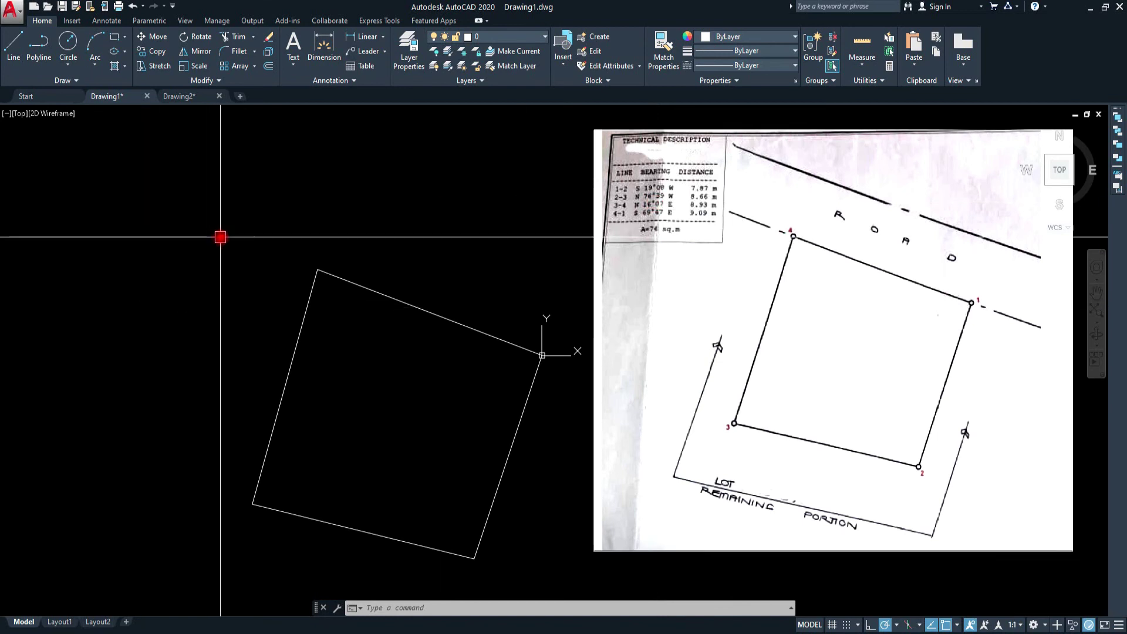